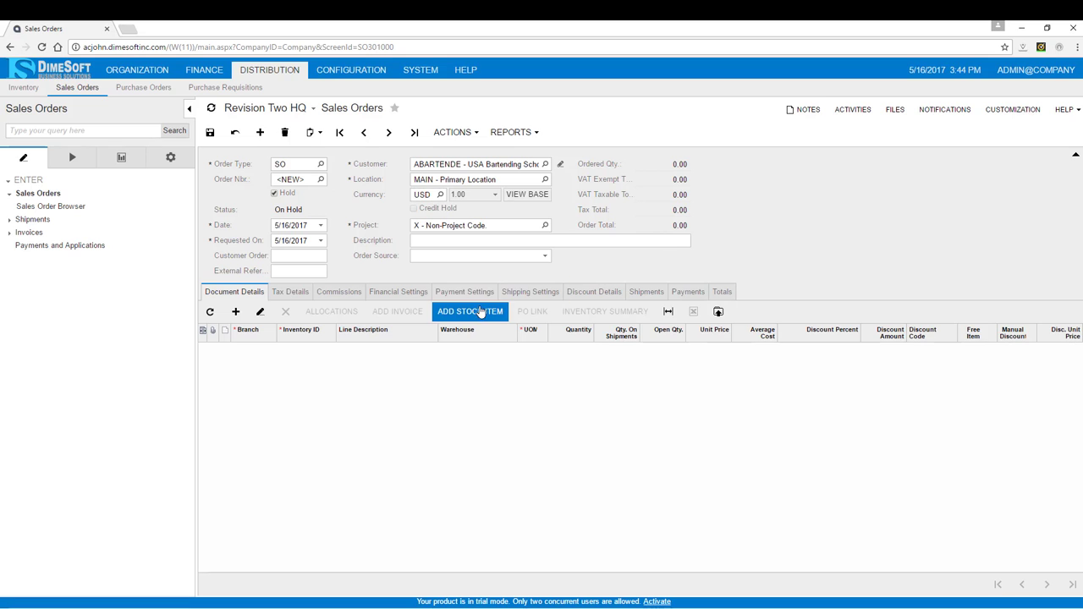
- Add the Acer Laptop Computer from the RETAIL warehouse using inventory lookup filtered to items sold since 2/3/2015
{"action": "left_click", "coordinate": [477, 313]}
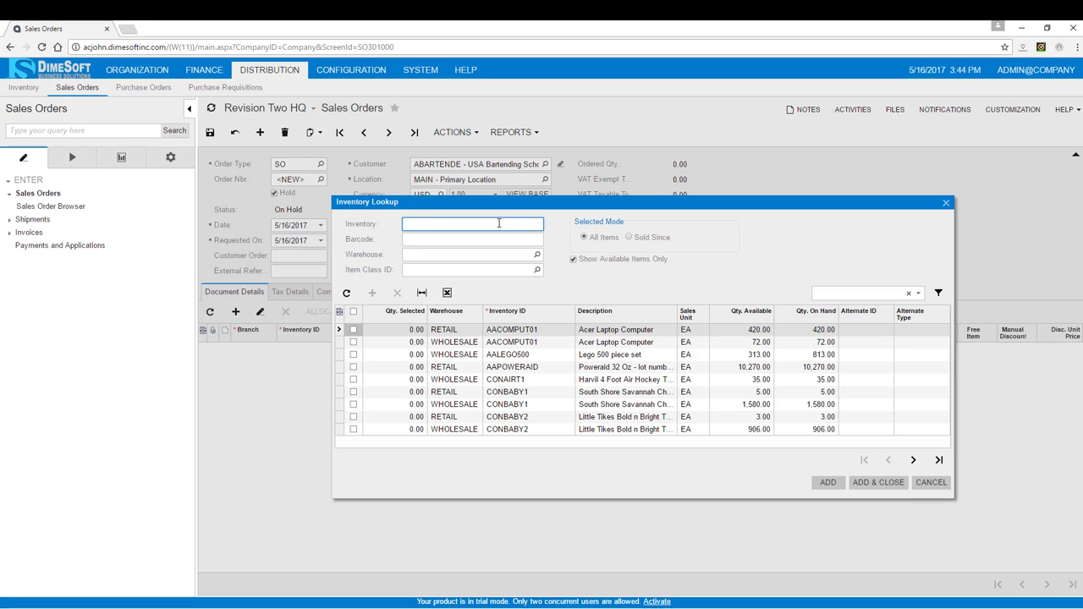
{"action": "left_click", "coordinate": [912, 461]}
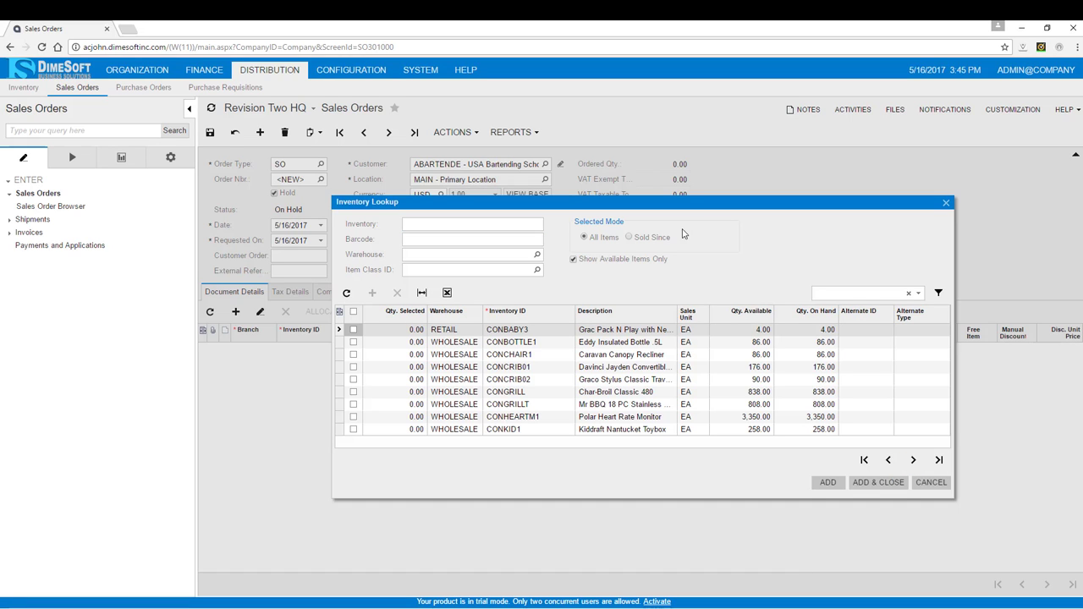
{"action": "left_click", "coordinate": [629, 238]}
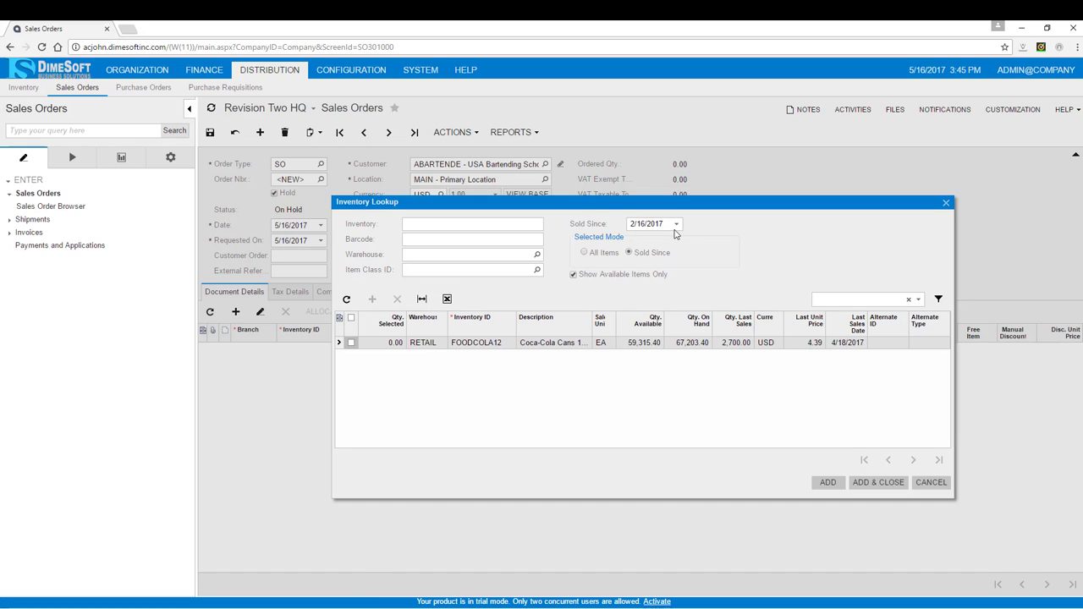
{"action": "left_click", "coordinate": [676, 225]}
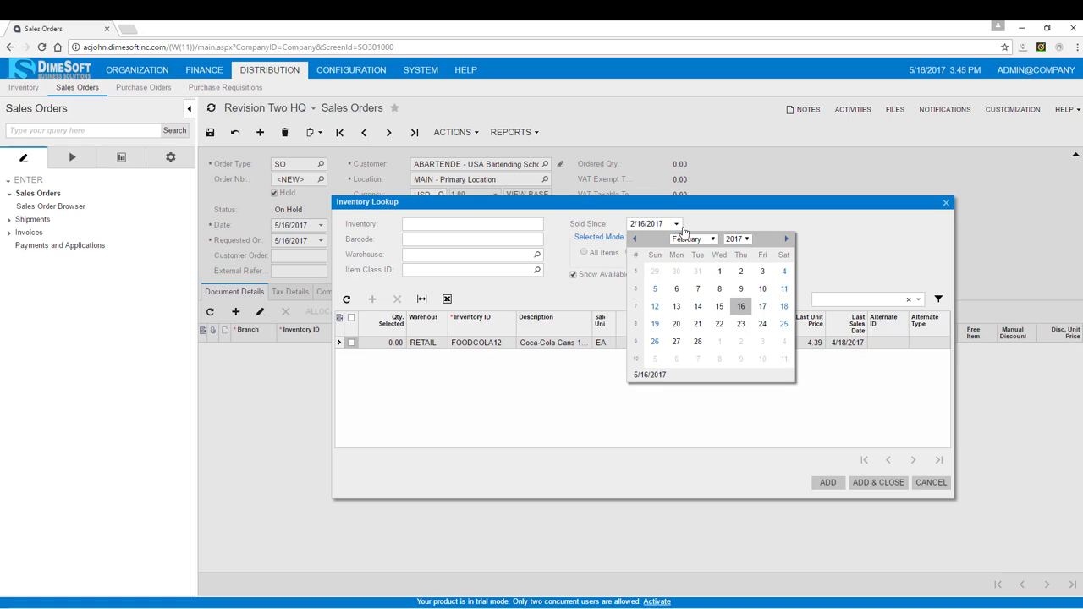
{"action": "left_click", "coordinate": [738, 240]}
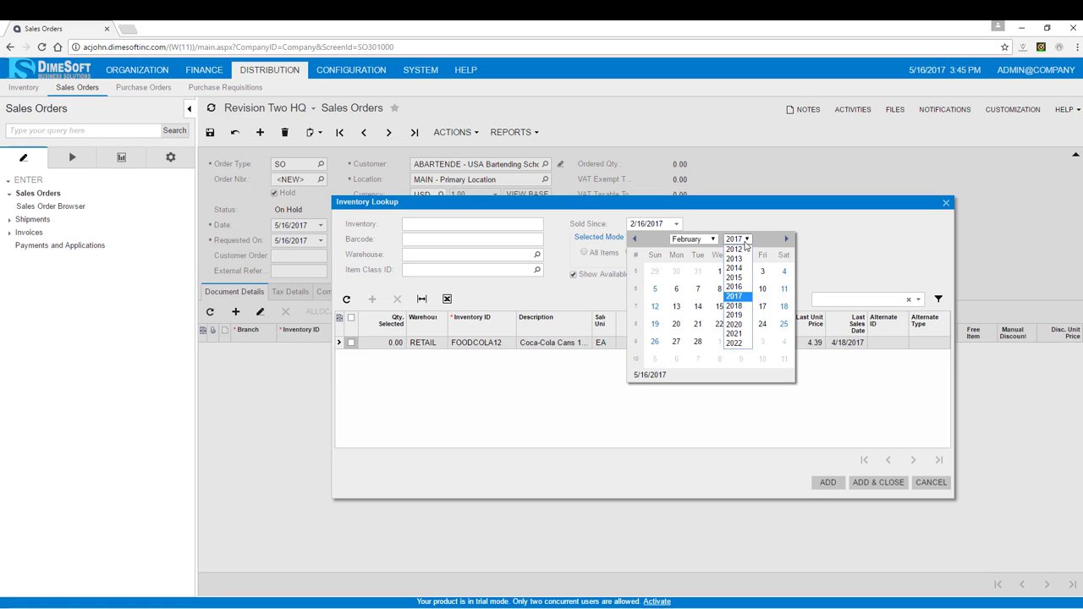
{"action": "left_click", "coordinate": [735, 278]}
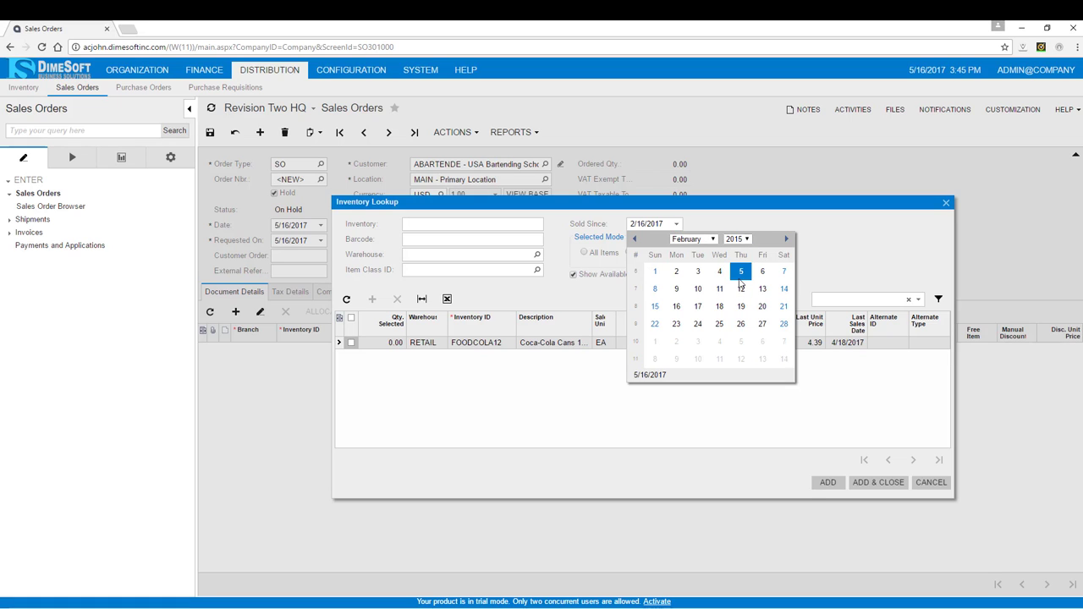
{"action": "left_click", "coordinate": [698, 275]}
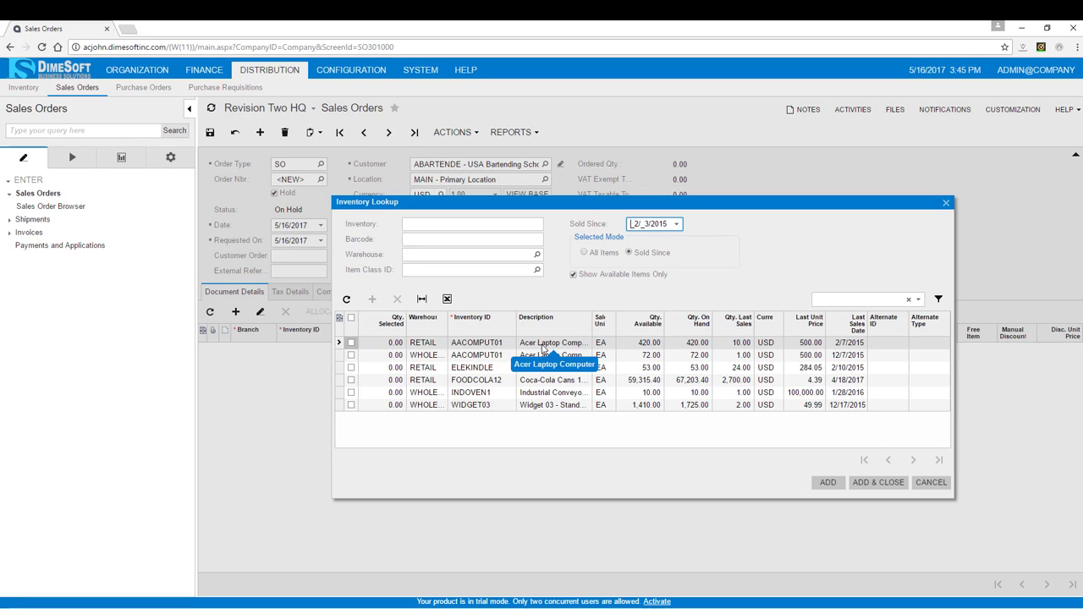
{"action": "left_click", "coordinate": [351, 342]}
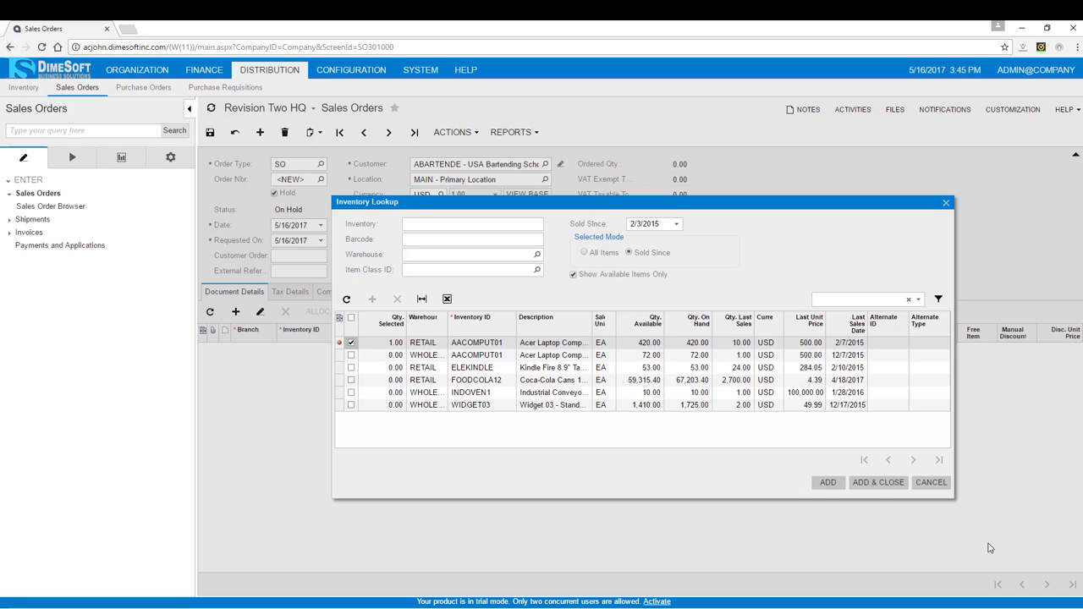
{"action": "left_click", "coordinate": [868, 484]}
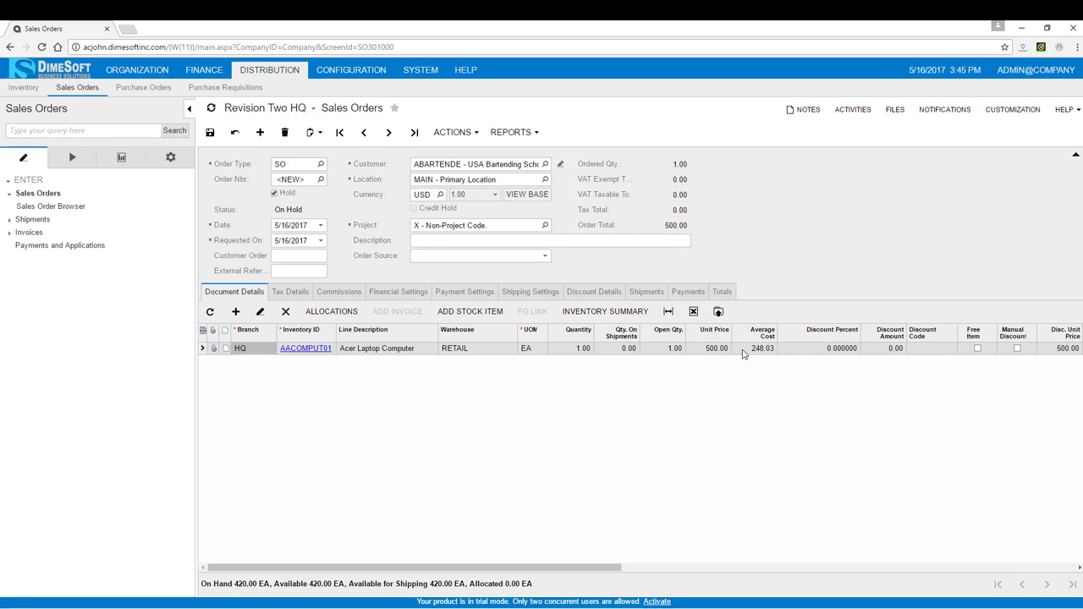
- Set the laptop line's quantity to 3 and take the sales order off hold
{"action": "left_click", "coordinate": [578, 349]}
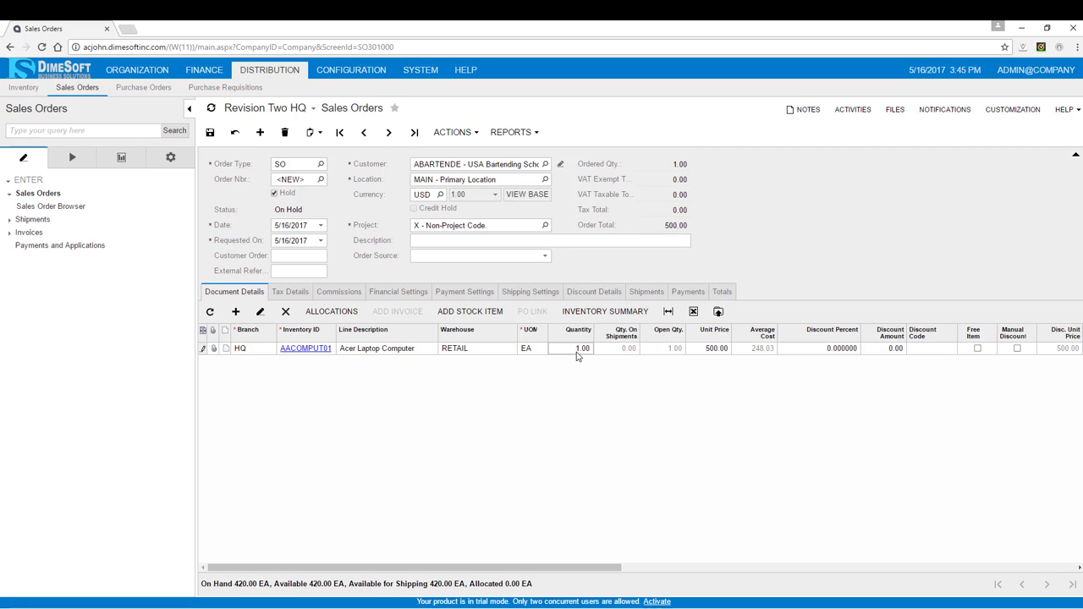
{"action": "type", "text": "3"}
{"action": "key", "text": "Tab"}
{"action": "left_click", "coordinate": [811, 276]}
{"action": "left_click", "coordinate": [274, 194]}
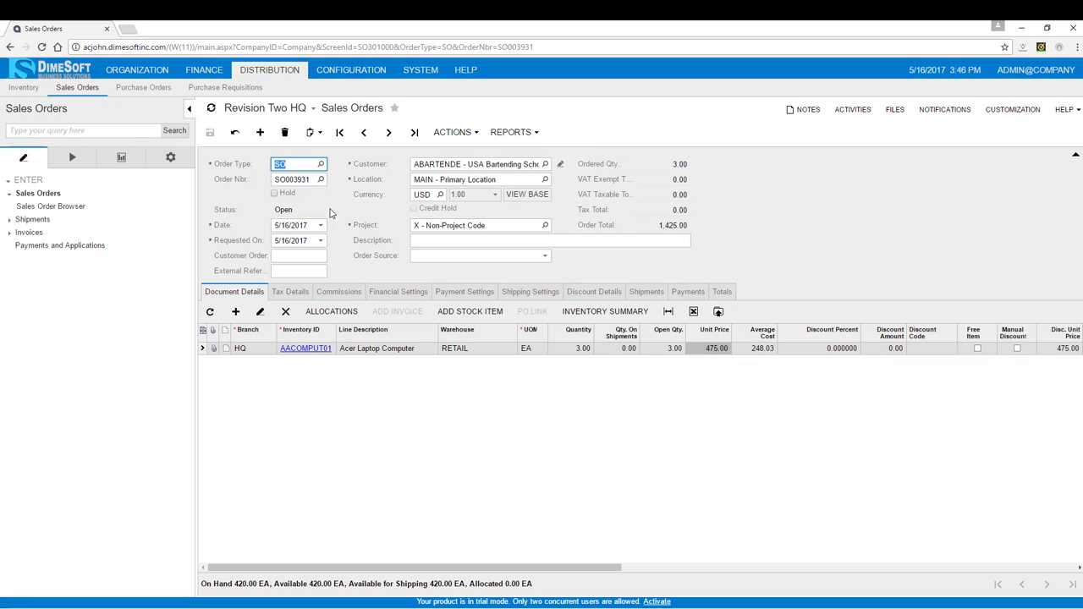
- Shop for carrier rates in the shipping settings, refresh them, and select UPS Ground
{"action": "left_click", "coordinate": [530, 296]}
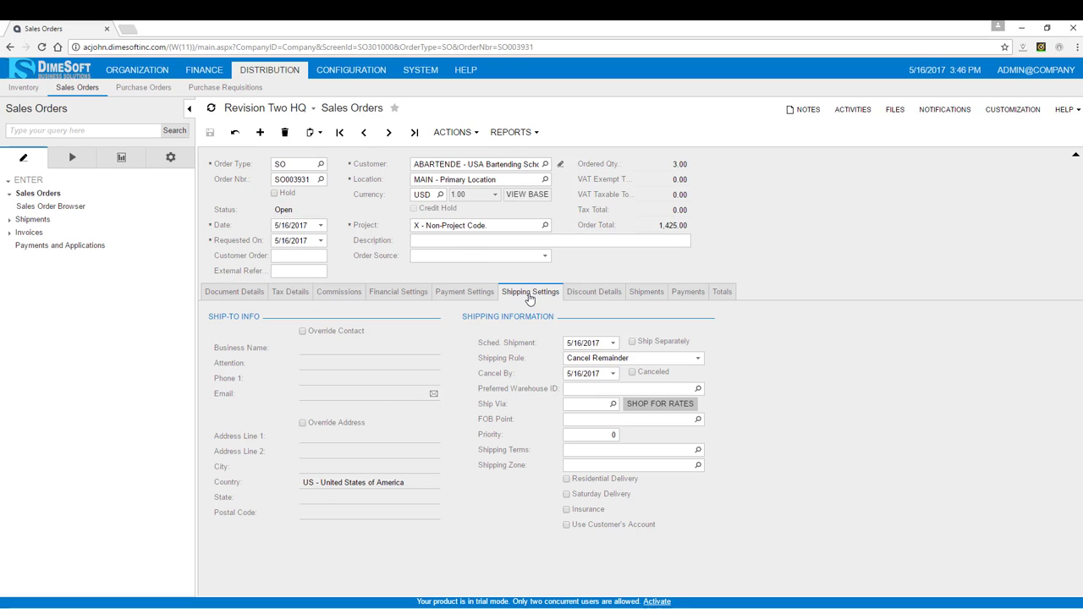
{"action": "left_click", "coordinate": [658, 406]}
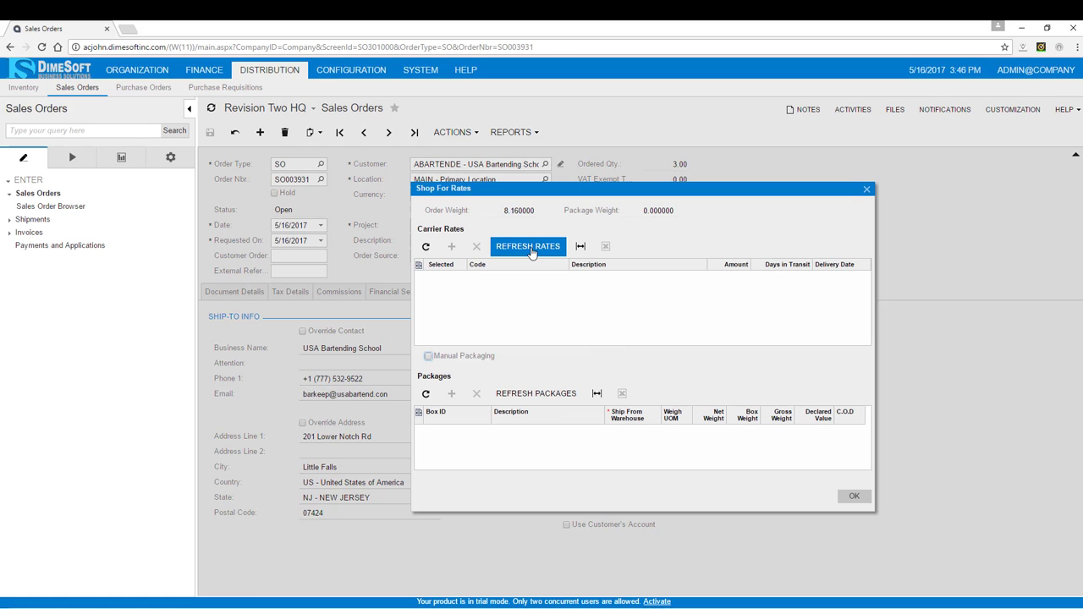
{"action": "left_click", "coordinate": [531, 251]}
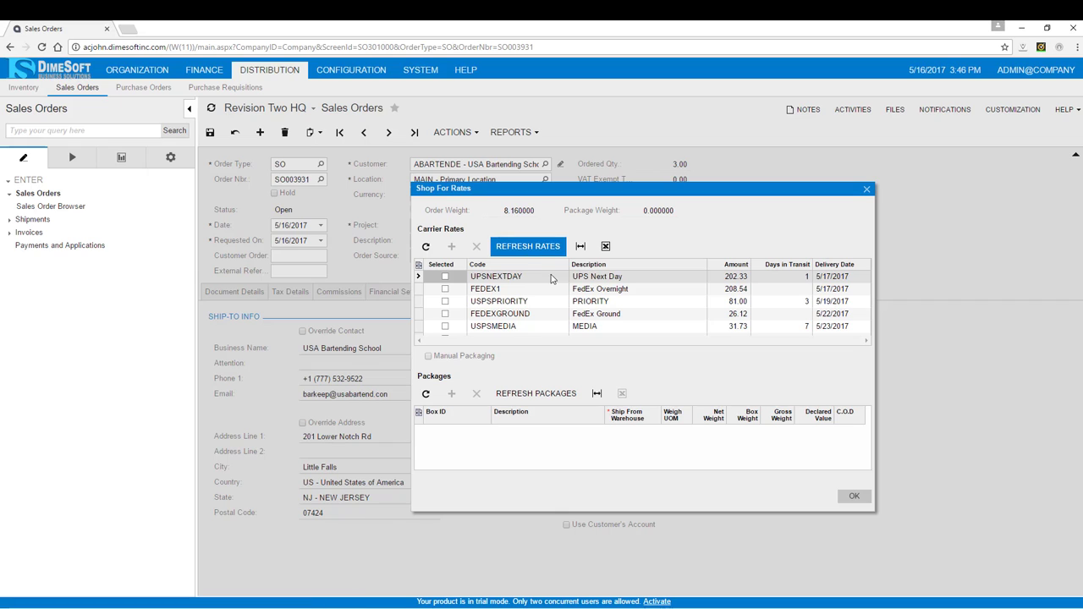
{"action": "scroll", "coordinate": [551, 286], "scroll_direction": "down", "scroll_amount": 1}
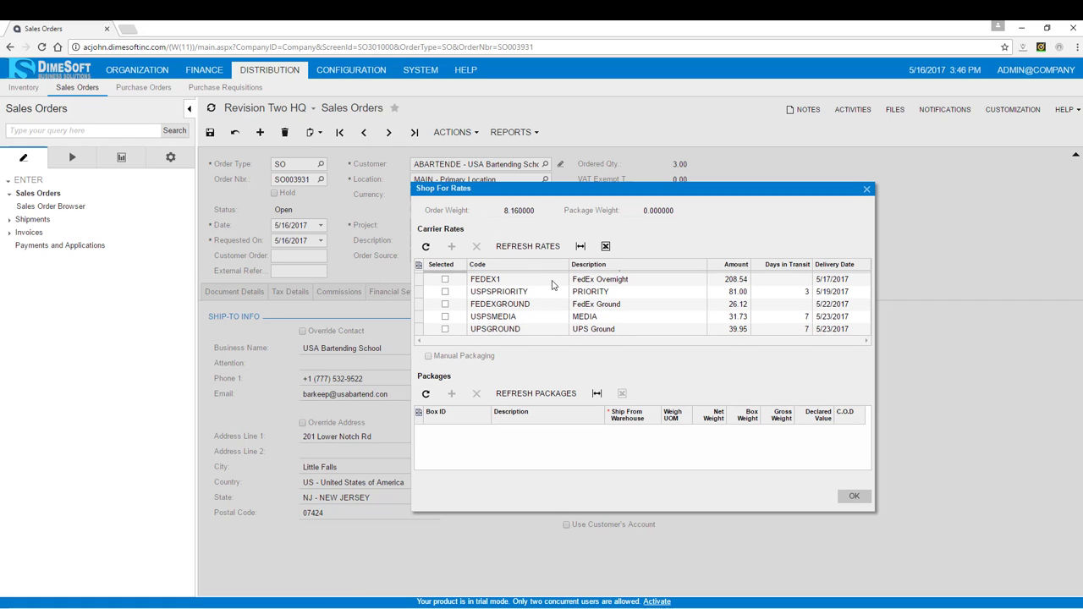
{"action": "left_click", "coordinate": [445, 330]}
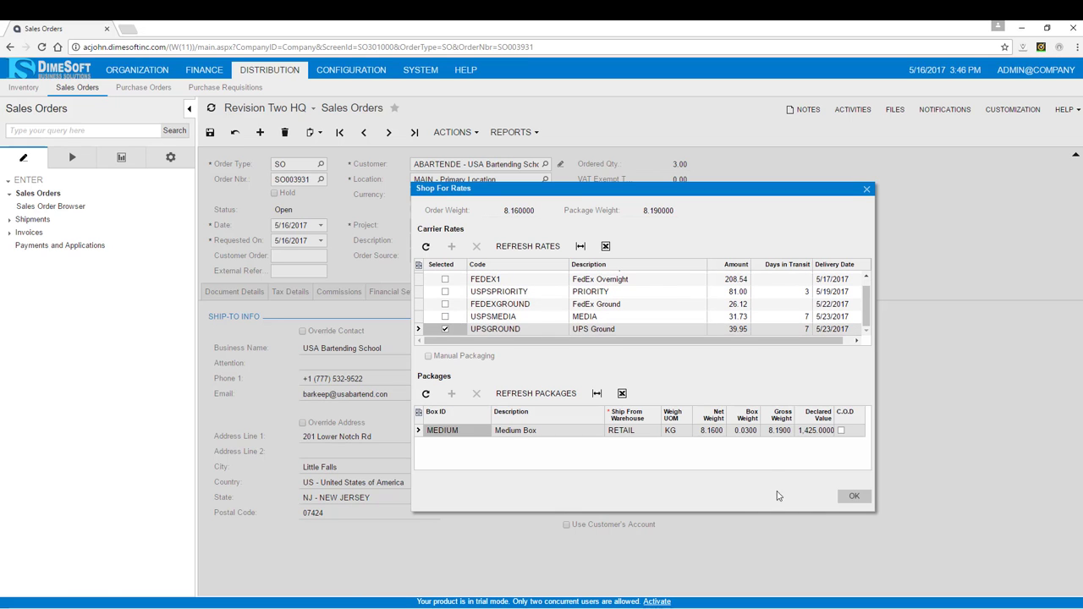
{"action": "left_click", "coordinate": [850, 503]}
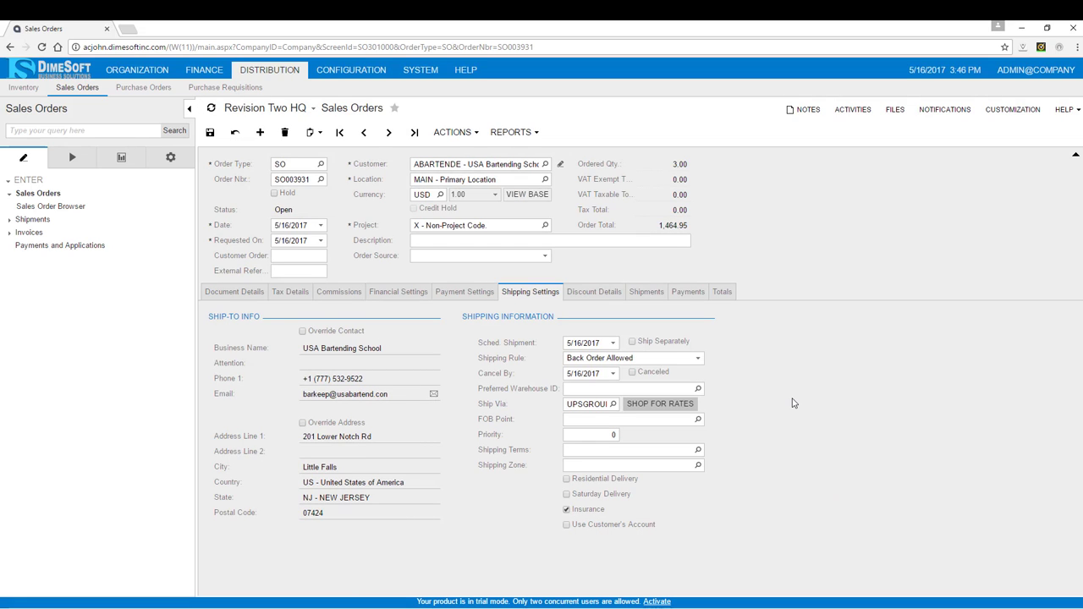
- Save the order and create a shipment dated 5/16/2017 from the RETAIL - HQ Retail Warehouse
{"action": "key", "text": "ctrl+s"}
{"action": "left_click", "coordinate": [470, 135]}
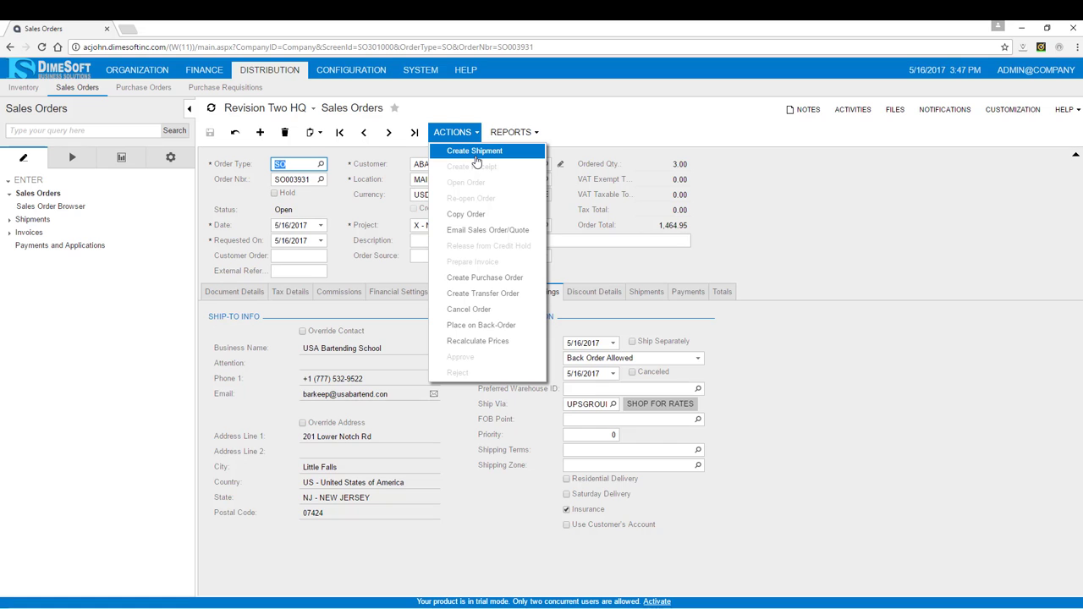
{"action": "left_click", "coordinate": [475, 161]}
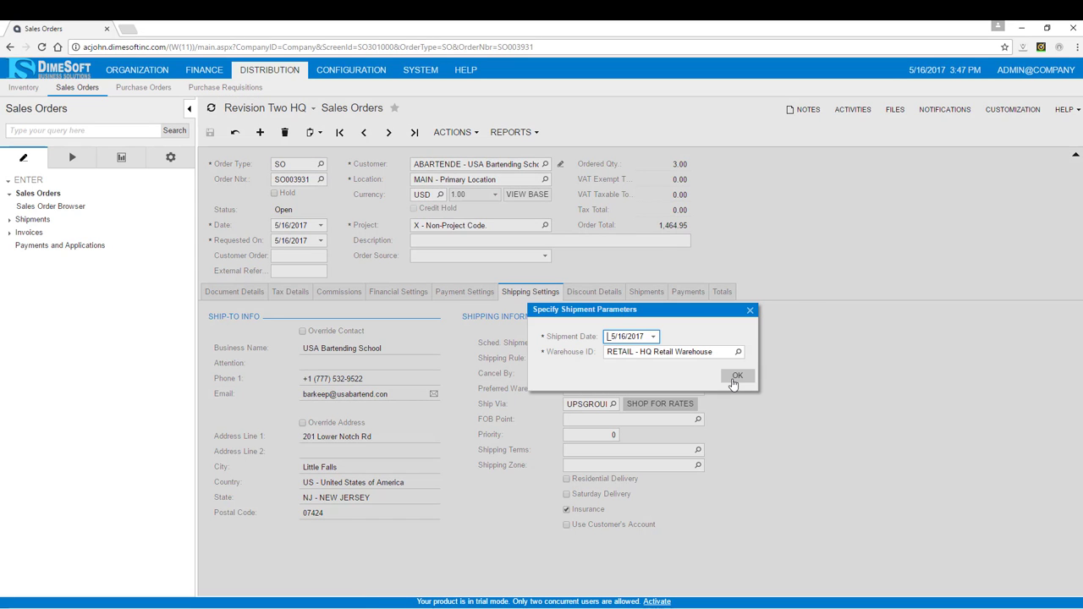
{"action": "left_click", "coordinate": [735, 377]}
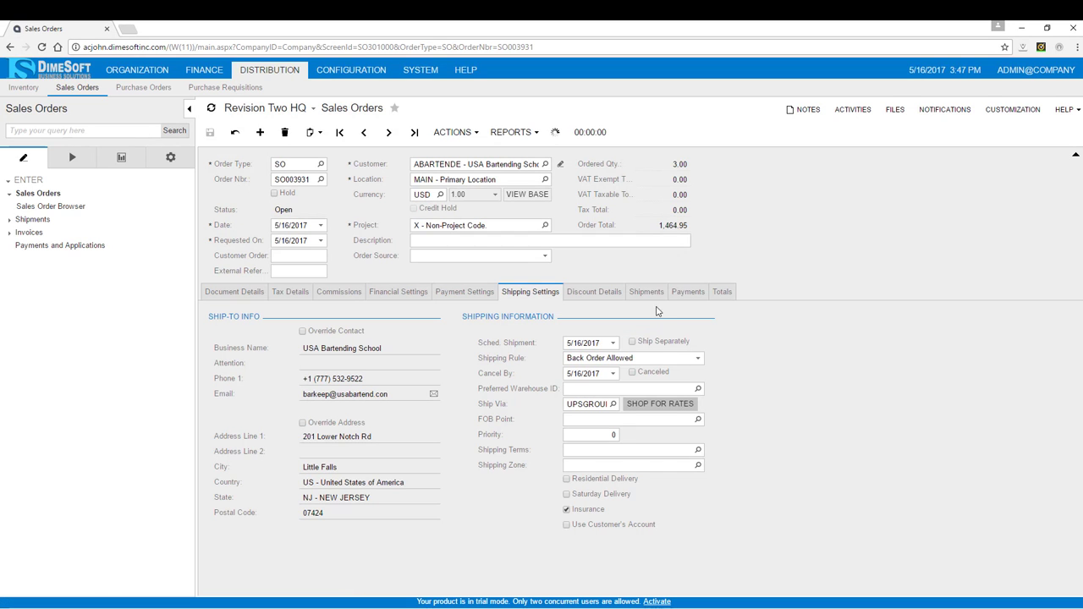
{"action": "left_click", "coordinate": [59, 195]}
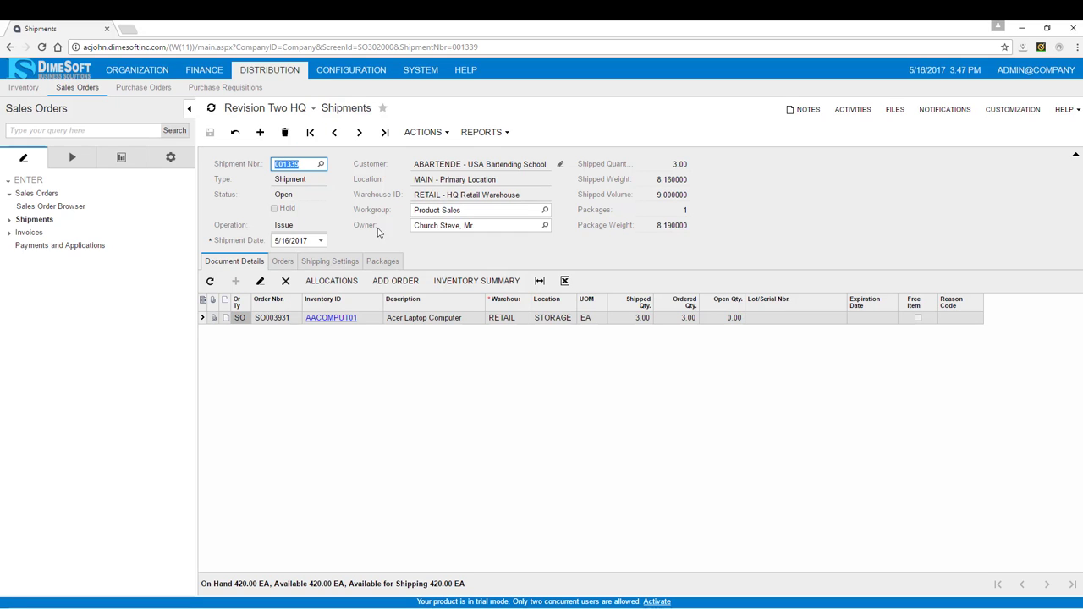
- Mark the MEDIUM package as confirmed and confirm the shipment
{"action": "left_click", "coordinate": [384, 262]}
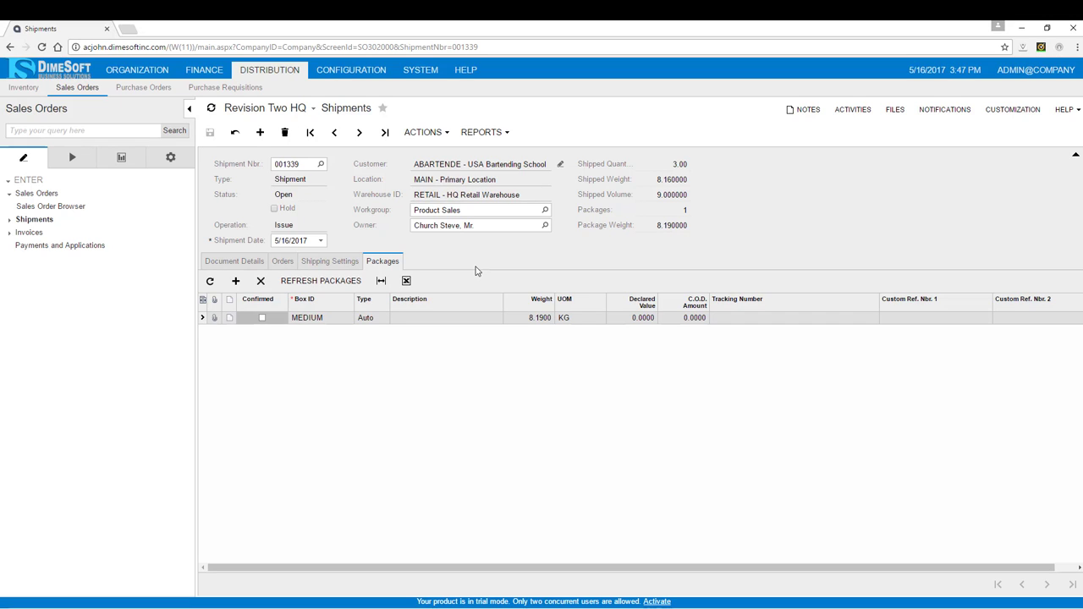
{"action": "left_click", "coordinate": [262, 318]}
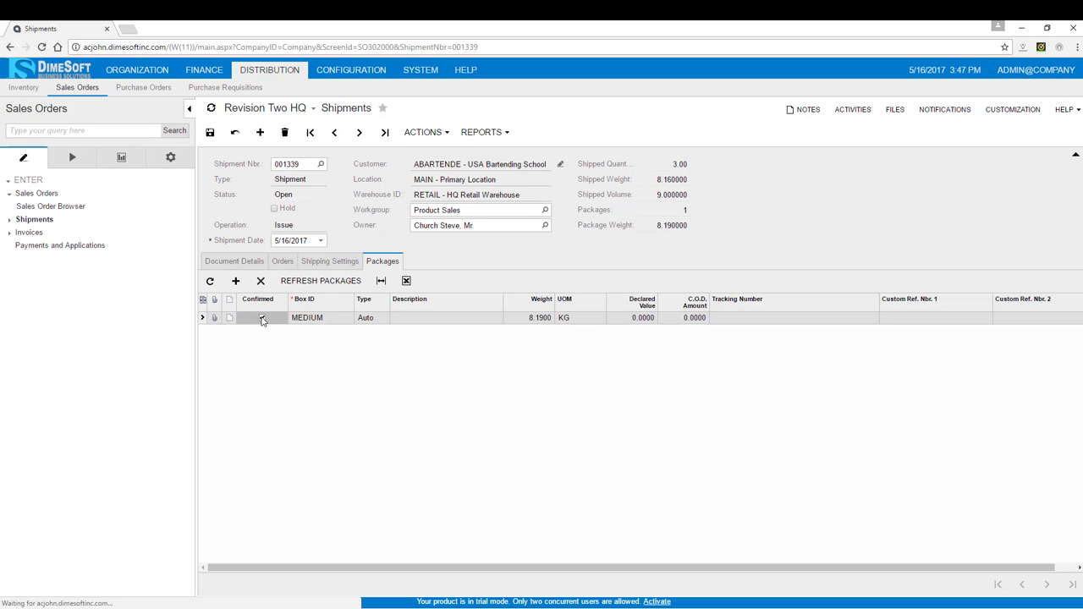
{"action": "left_click", "coordinate": [425, 132]}
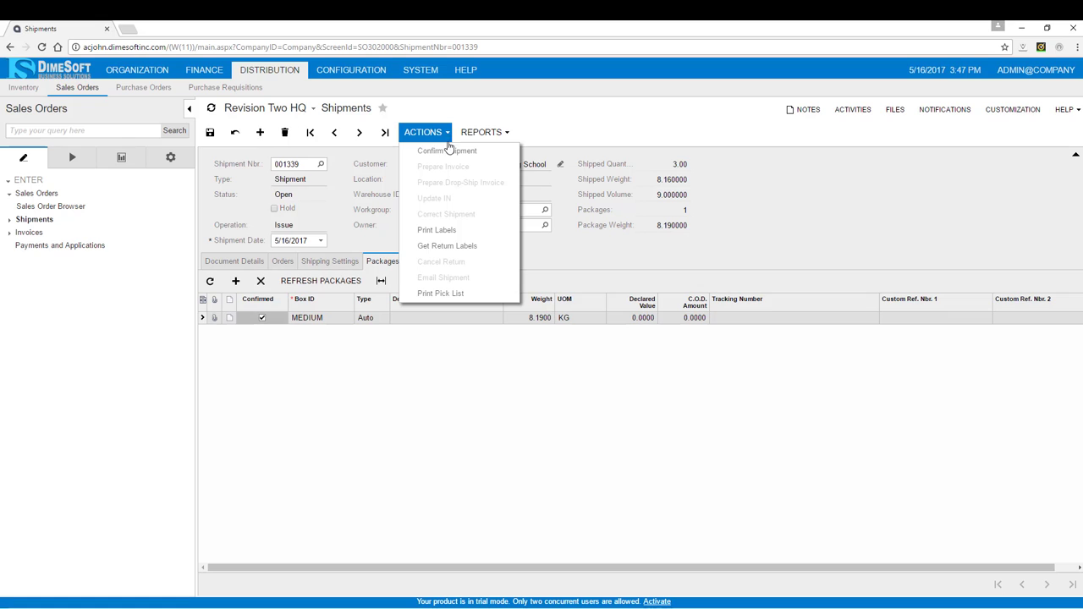
{"action": "left_click", "coordinate": [449, 154]}
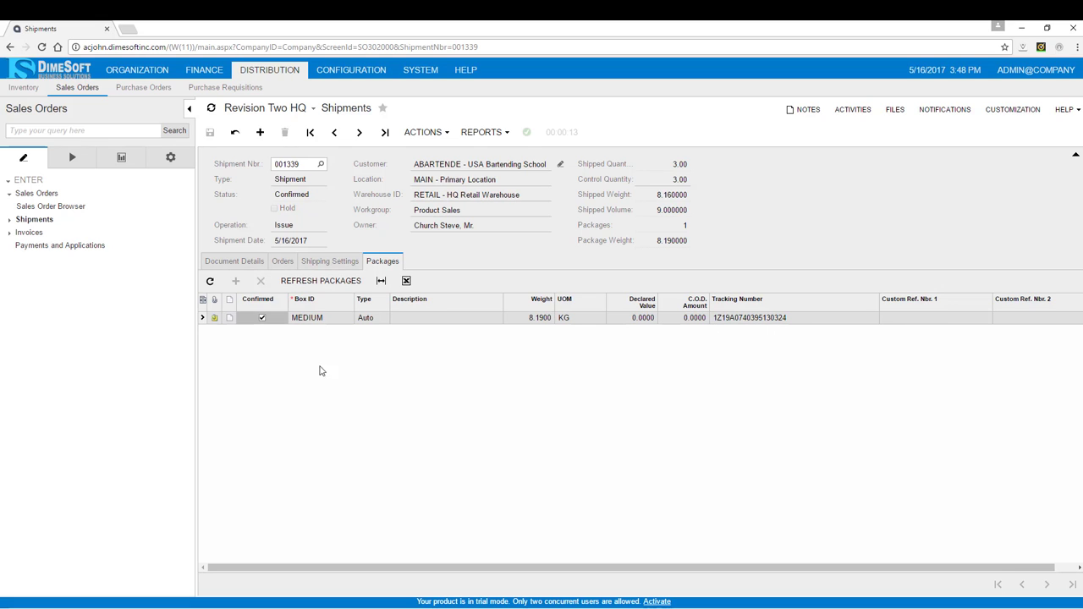
- Open the package's attached shipping label file to view it, then close it and the files list
{"action": "left_click", "coordinate": [215, 319]}
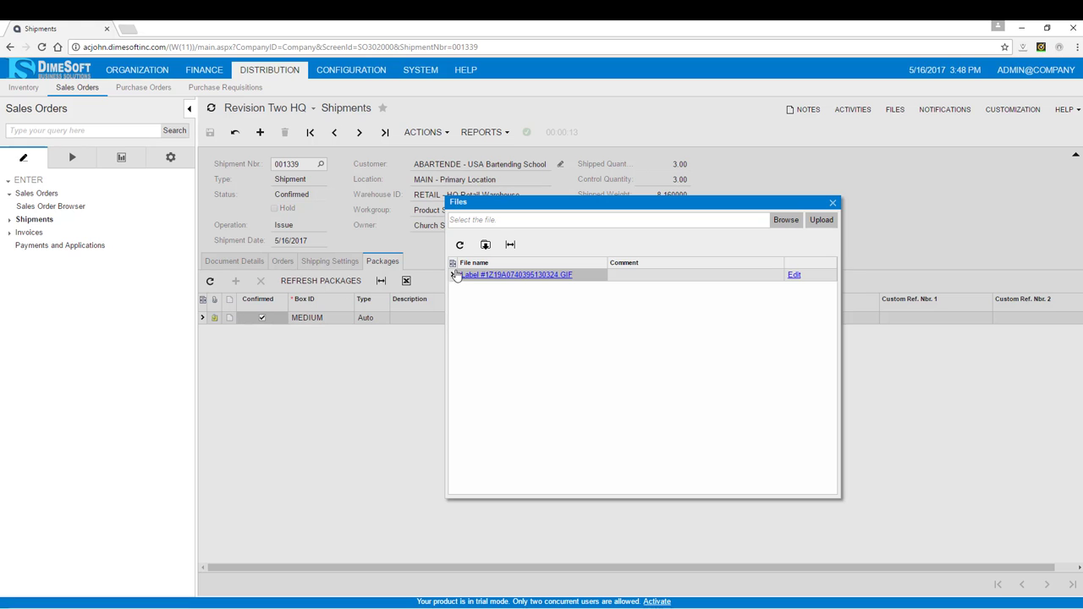
{"action": "left_click", "coordinate": [508, 279]}
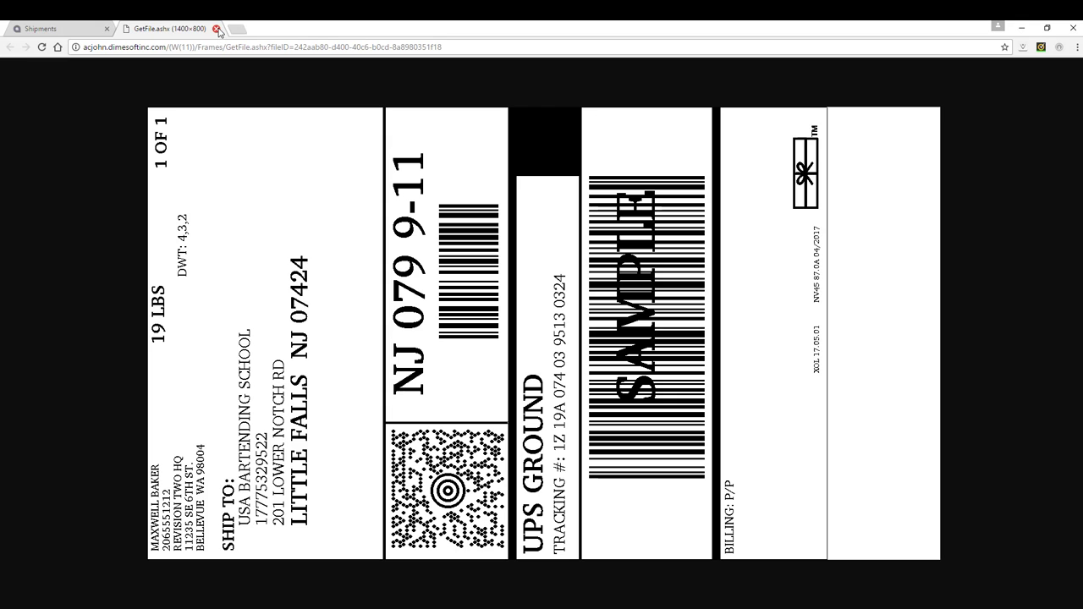
{"action": "left_click", "coordinate": [216, 29]}
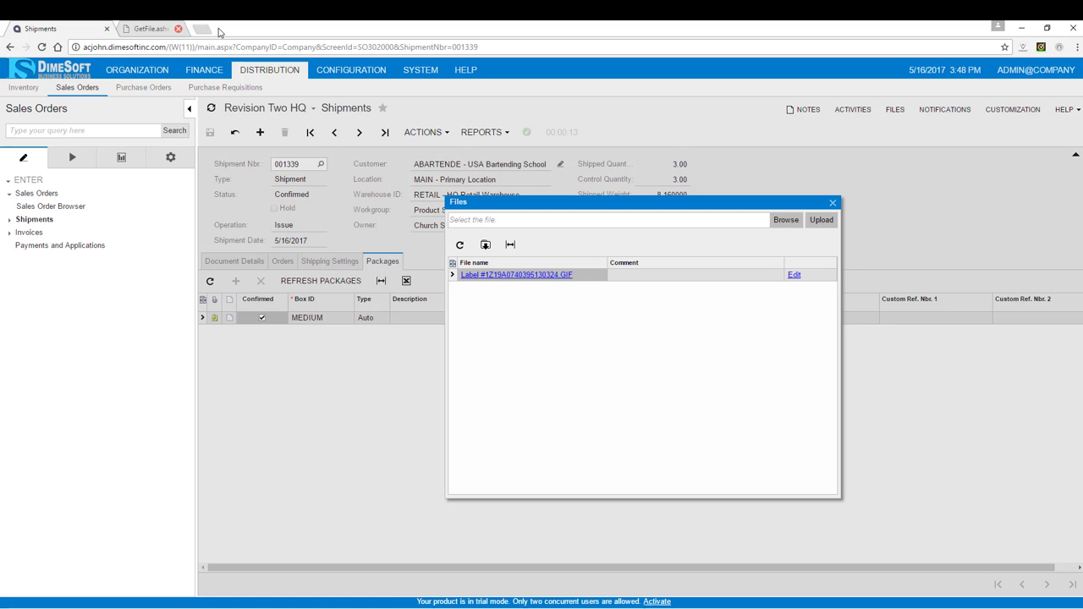
{"action": "left_click", "coordinate": [832, 204]}
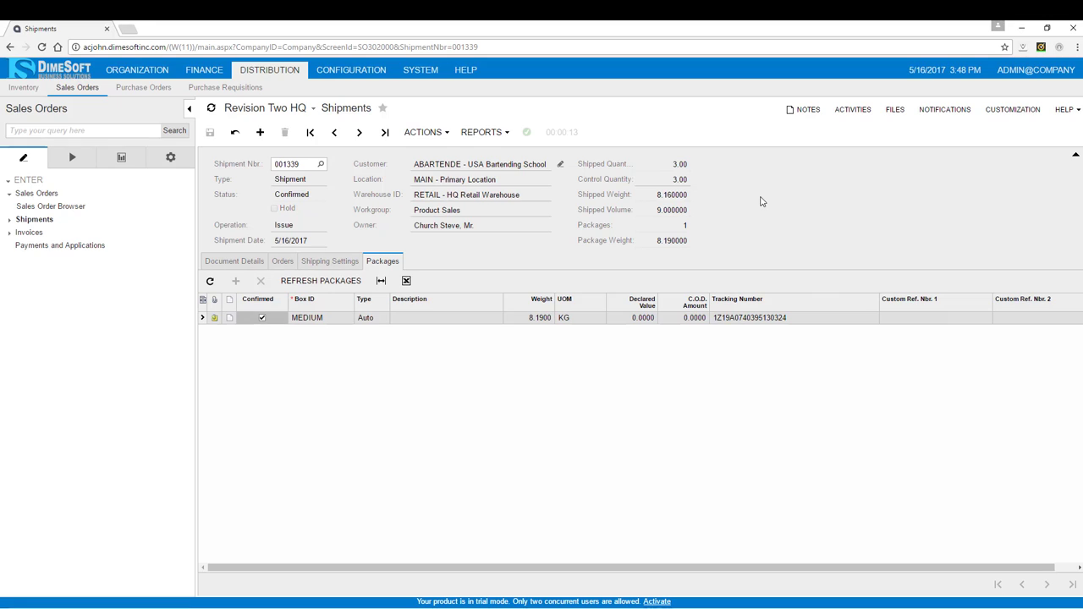
- Prepare an invoice from the confirmed shipment
{"action": "left_click", "coordinate": [433, 142]}
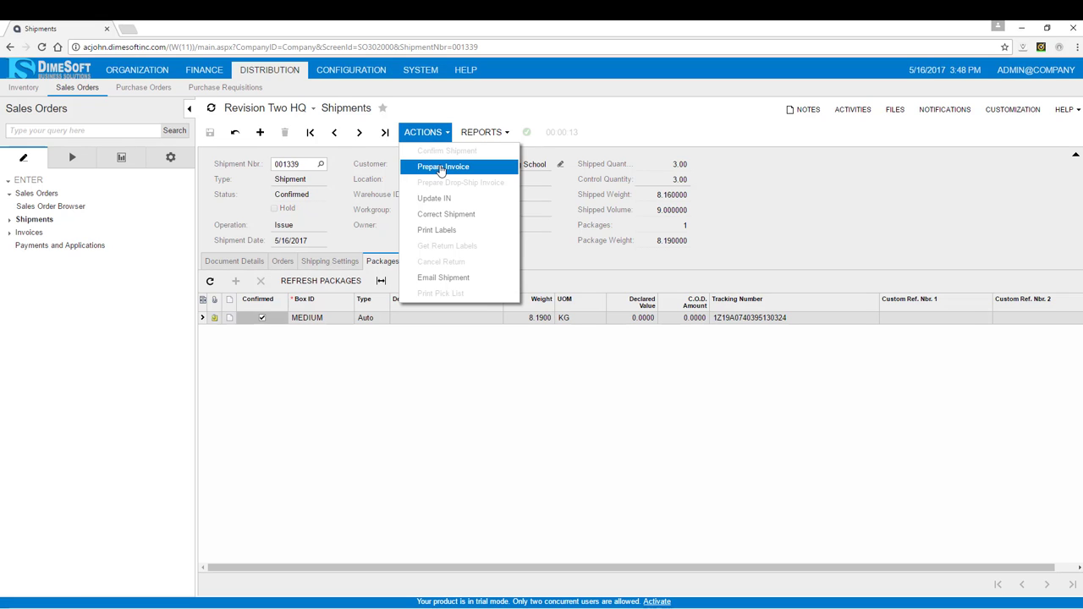
{"action": "left_click", "coordinate": [440, 168]}
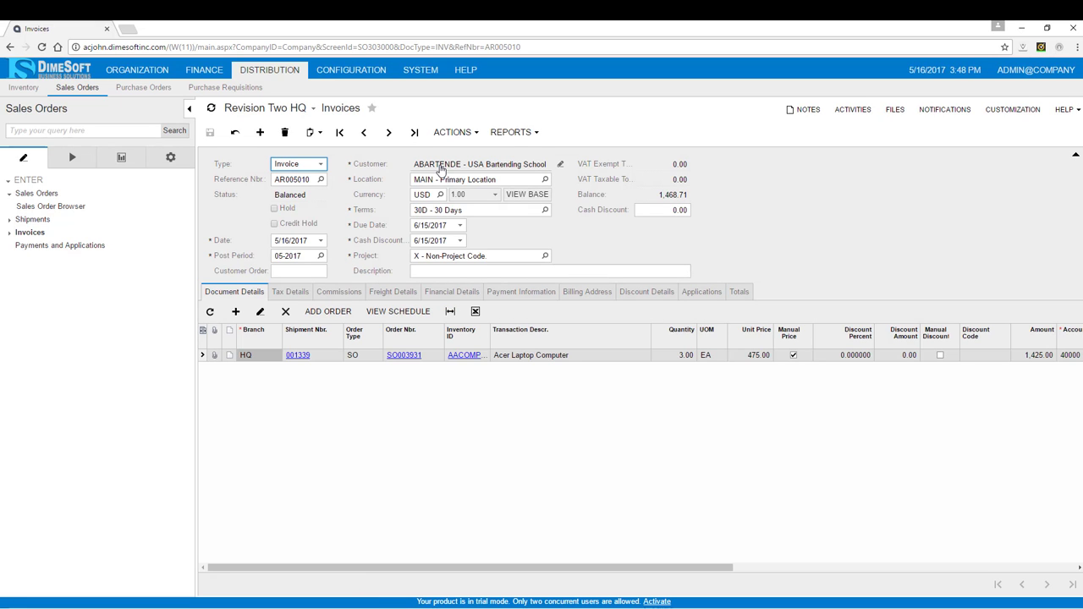
- Email the invoice to the customer and open the invoice's activities list
{"action": "left_click", "coordinate": [473, 141]}
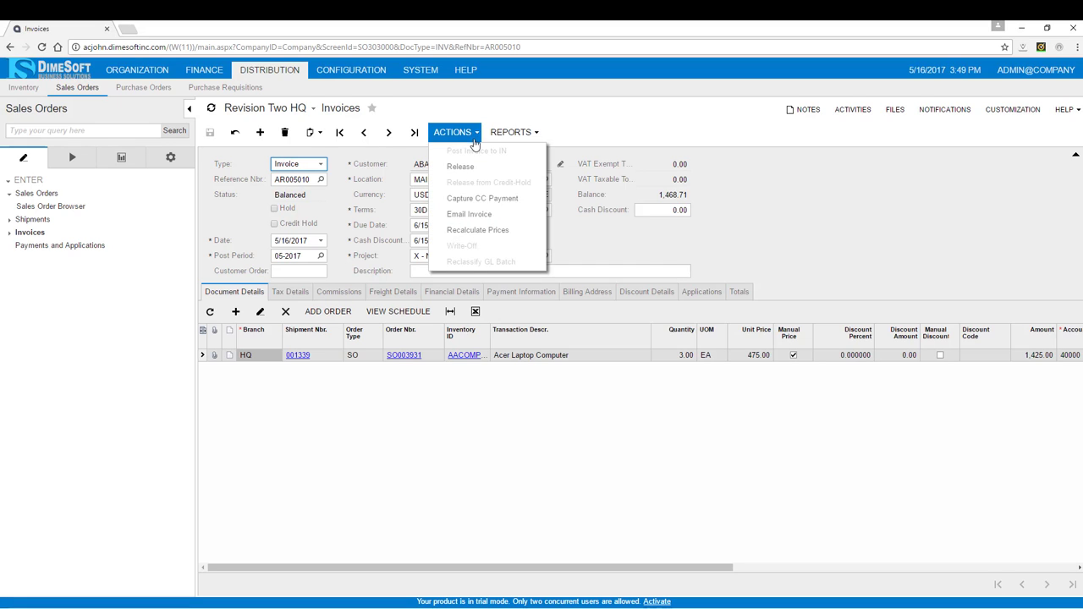
{"action": "left_click", "coordinate": [477, 217]}
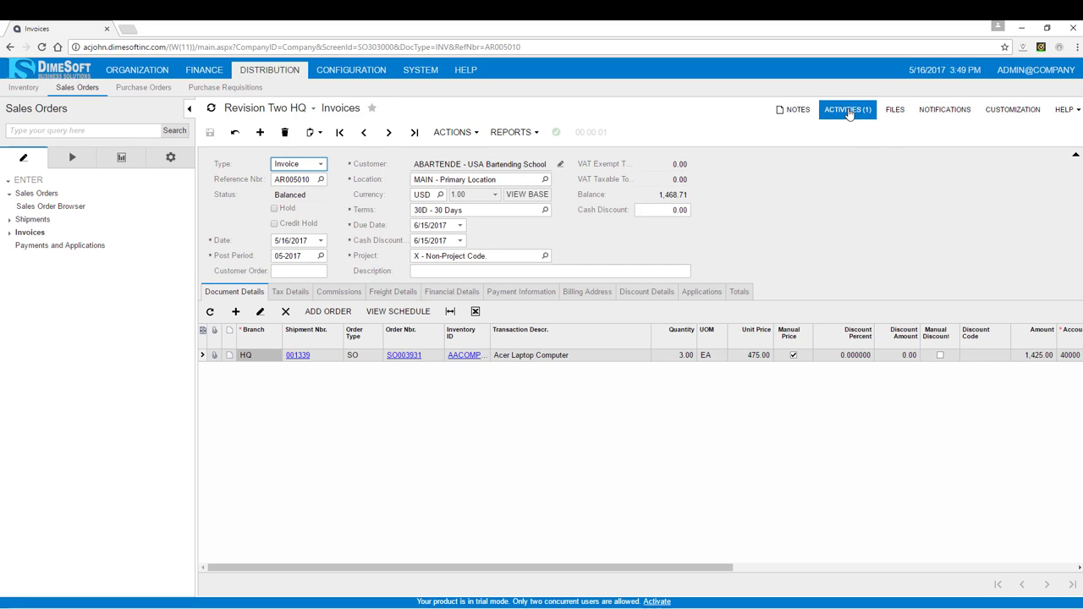
{"action": "left_click", "coordinate": [849, 111]}
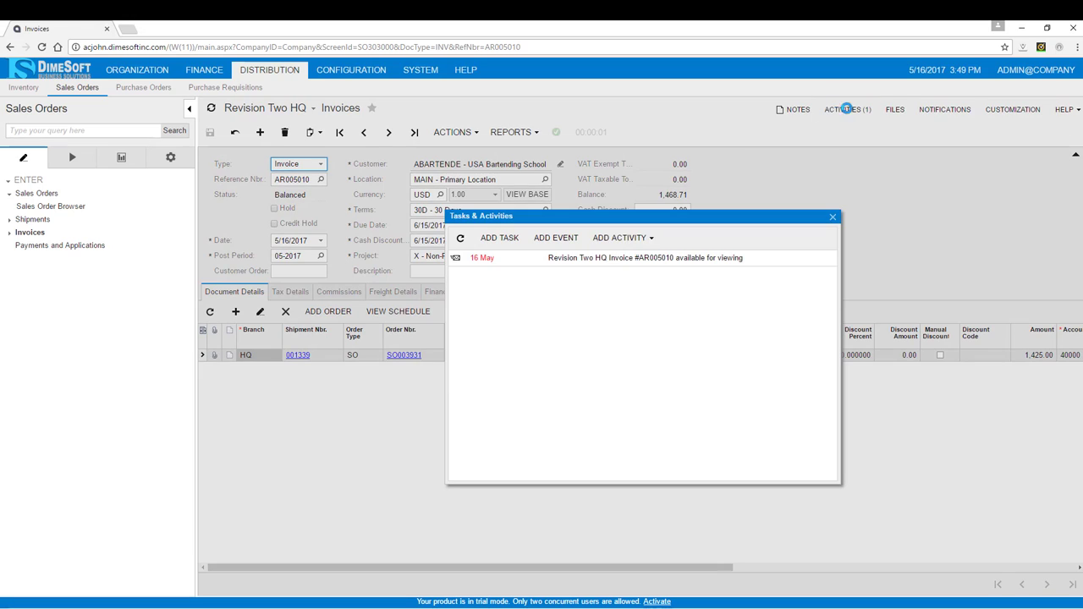
- Open the emailed invoice activity and view its attached invoice PDF, then close the activities list
{"action": "double_click", "coordinate": [631, 261]}
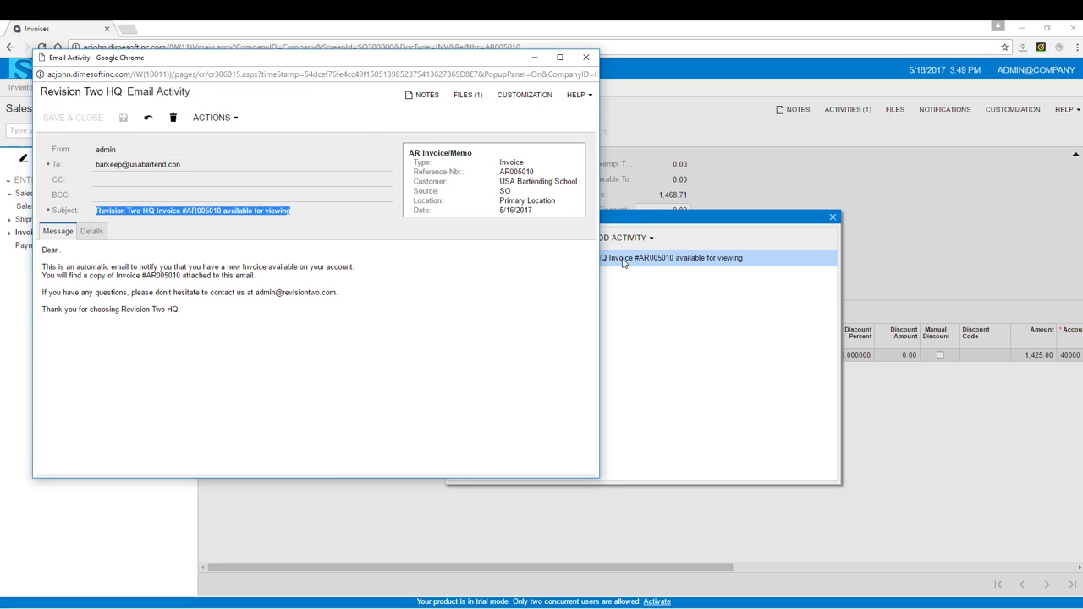
{"action": "left_click", "coordinate": [470, 96]}
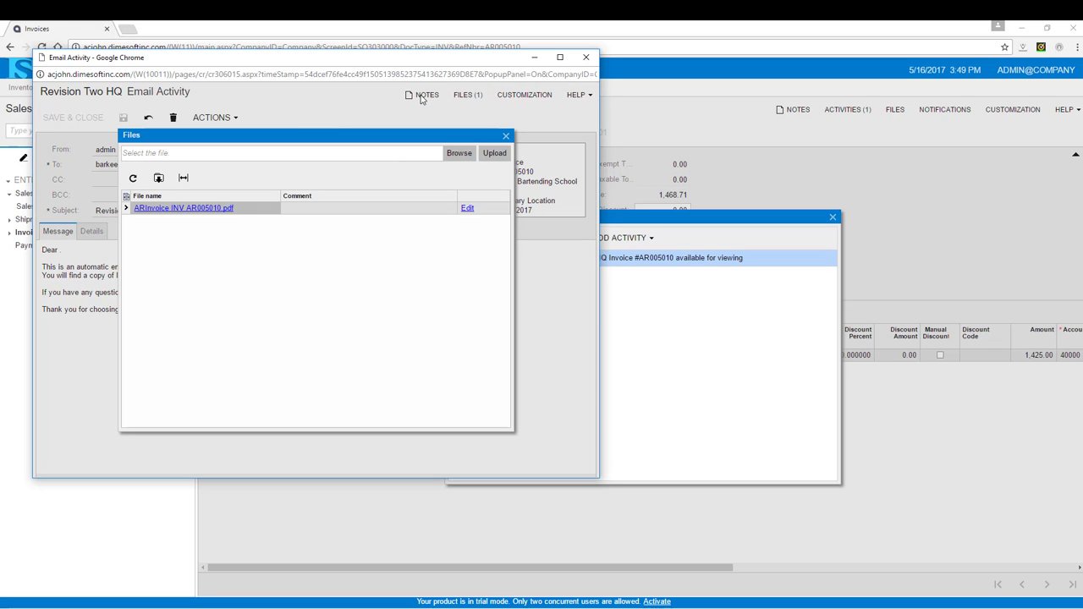
{"action": "left_click", "coordinate": [195, 210]}
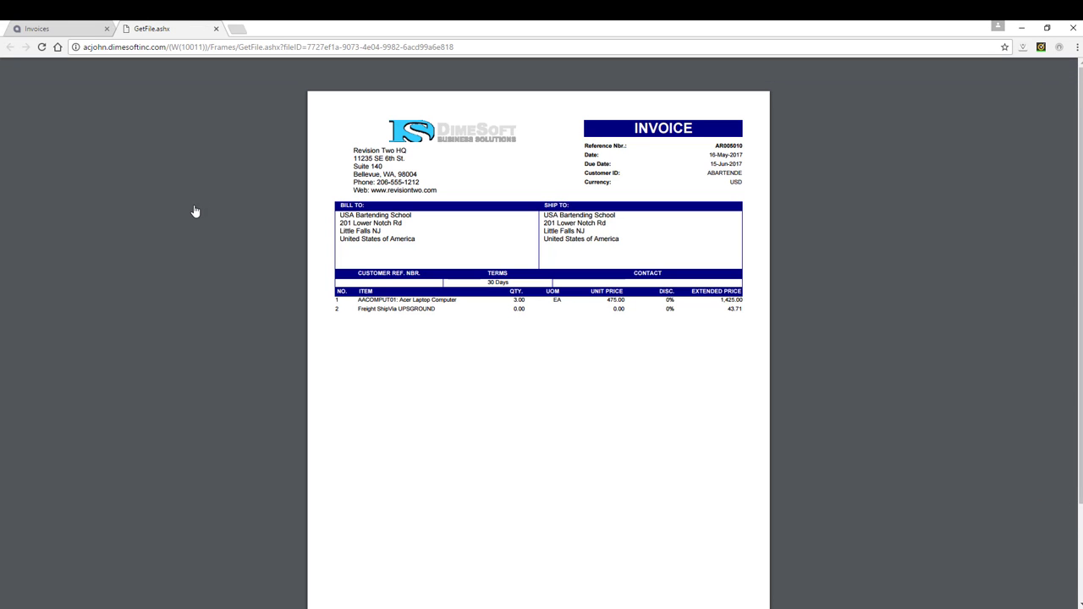
{"action": "left_click", "coordinate": [216, 29]}
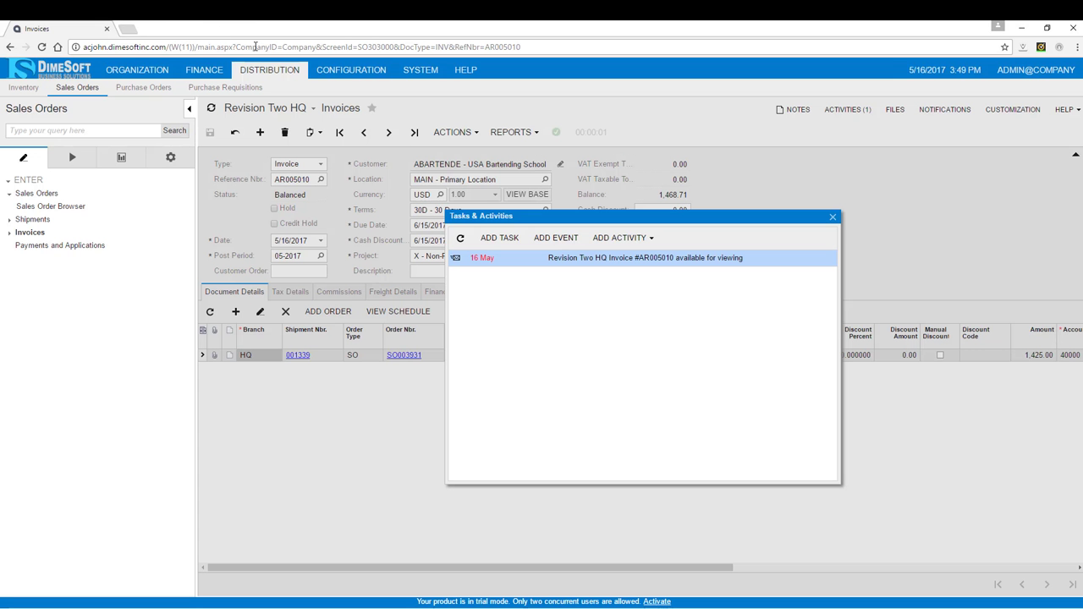
{"action": "left_click", "coordinate": [833, 219]}
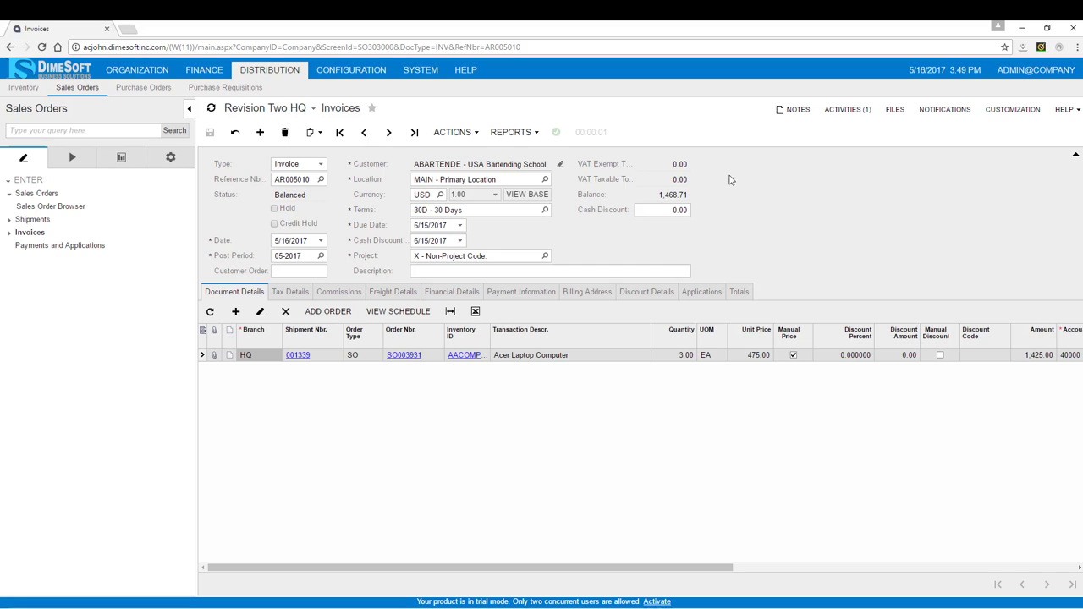
- Release the invoice
{"action": "left_click", "coordinate": [470, 136]}
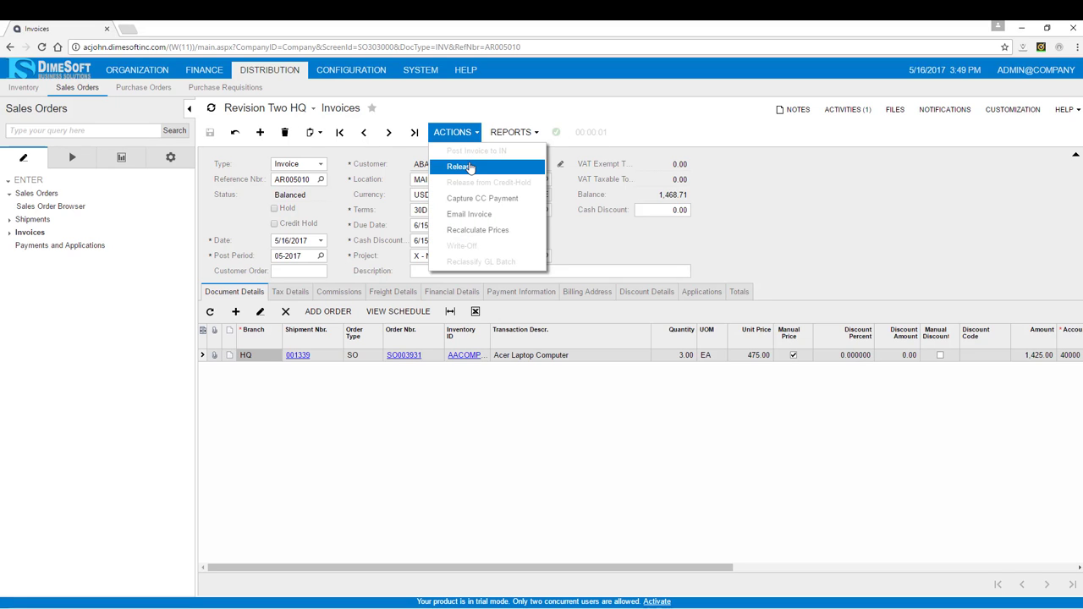
{"action": "left_click", "coordinate": [471, 166]}
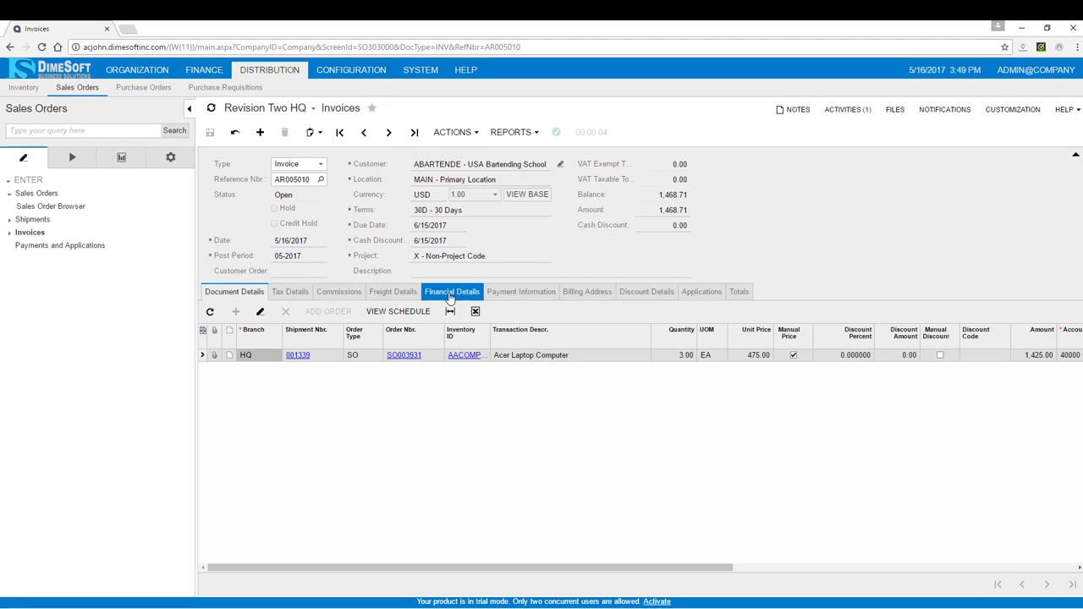
- Review the invoice's AR journal batch and the related IN module batch, then close the journal window
{"action": "left_click", "coordinate": [451, 296]}
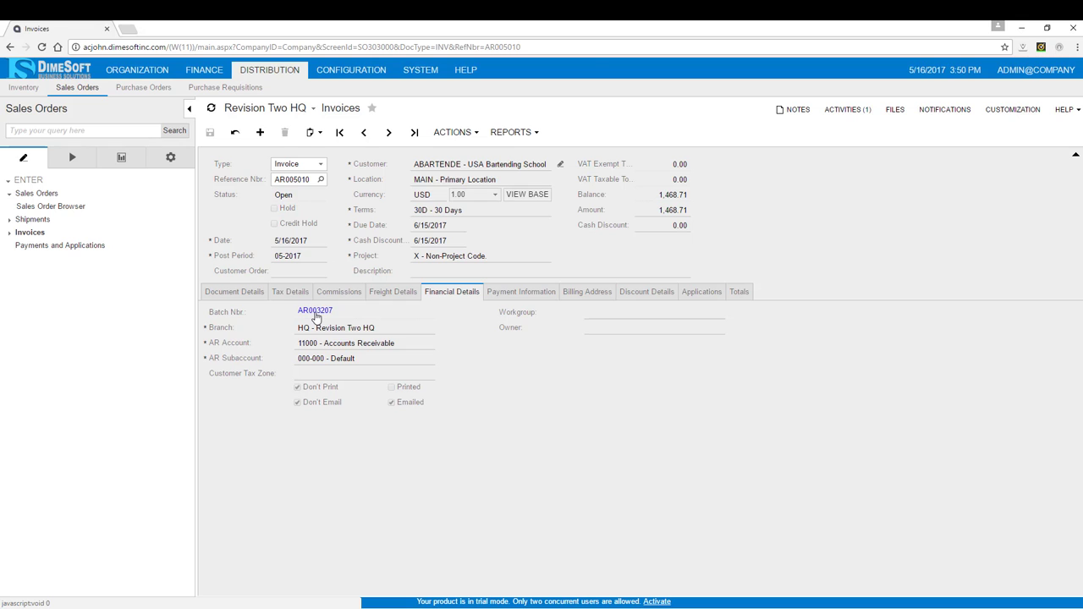
{"action": "left_click", "coordinate": [315, 312]}
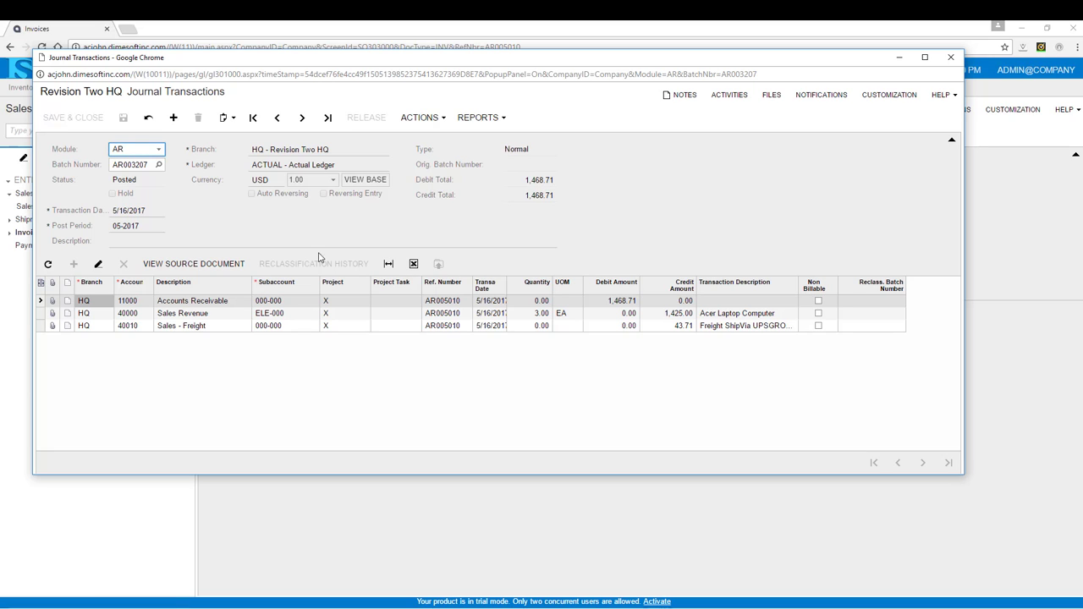
{"action": "left_click", "coordinate": [159, 150]}
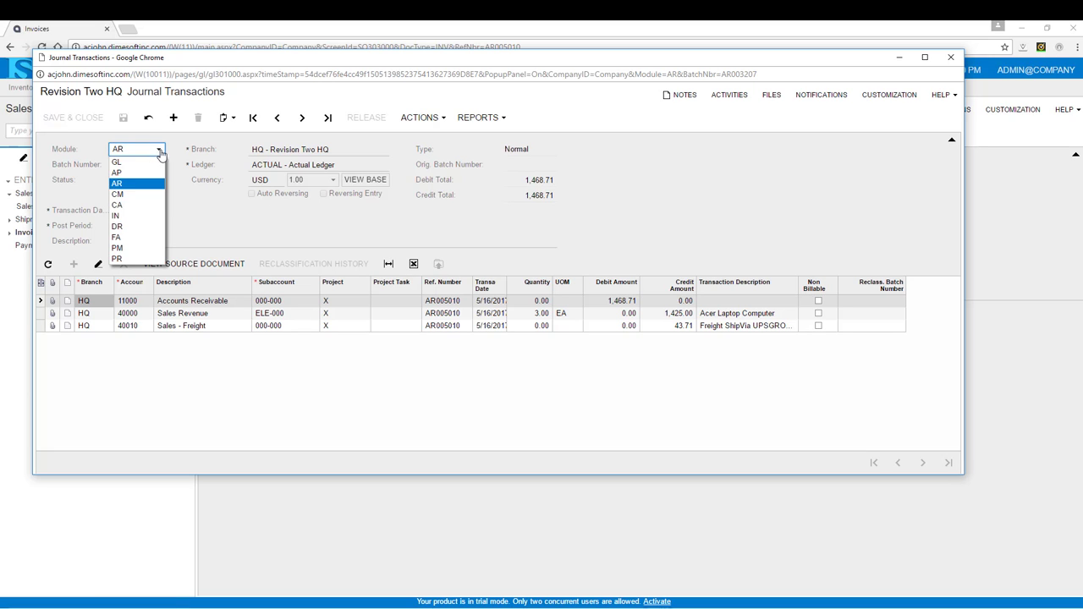
{"action": "left_click", "coordinate": [136, 218]}
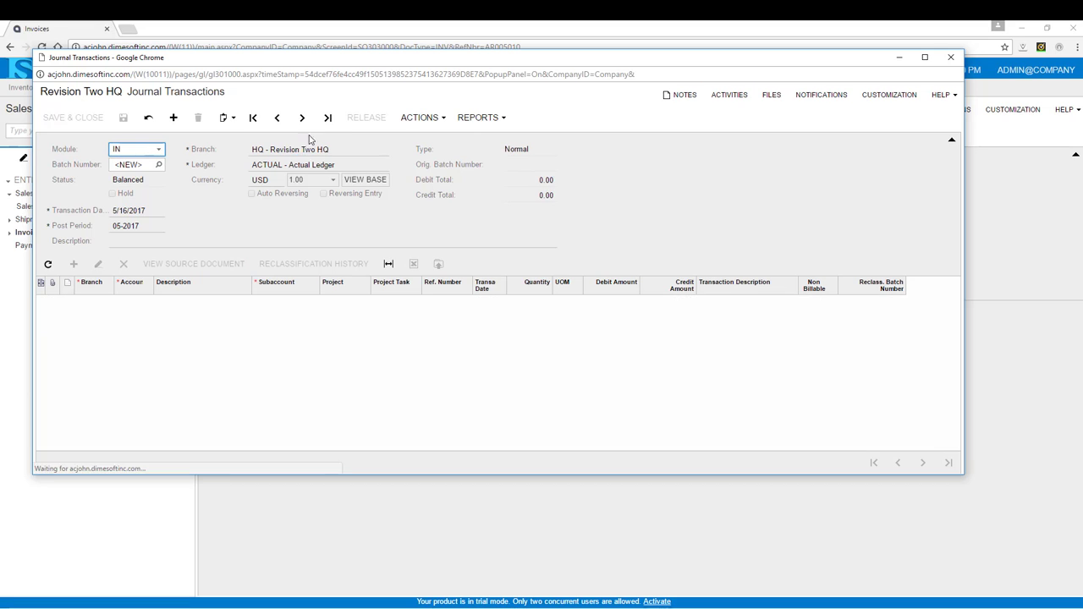
{"action": "left_click", "coordinate": [327, 118]}
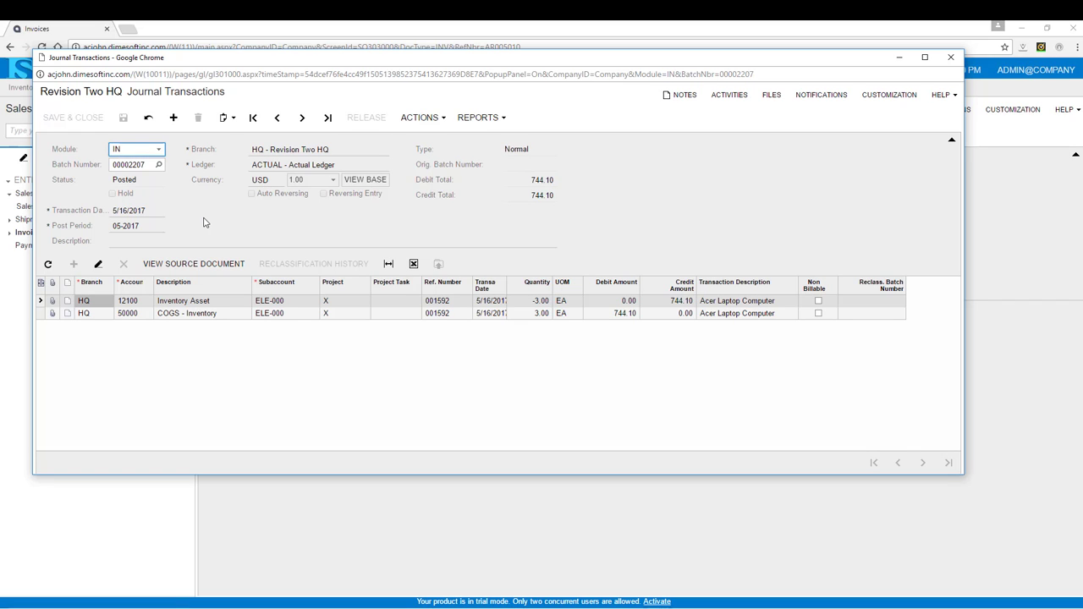
{"action": "left_click", "coordinate": [952, 60]}
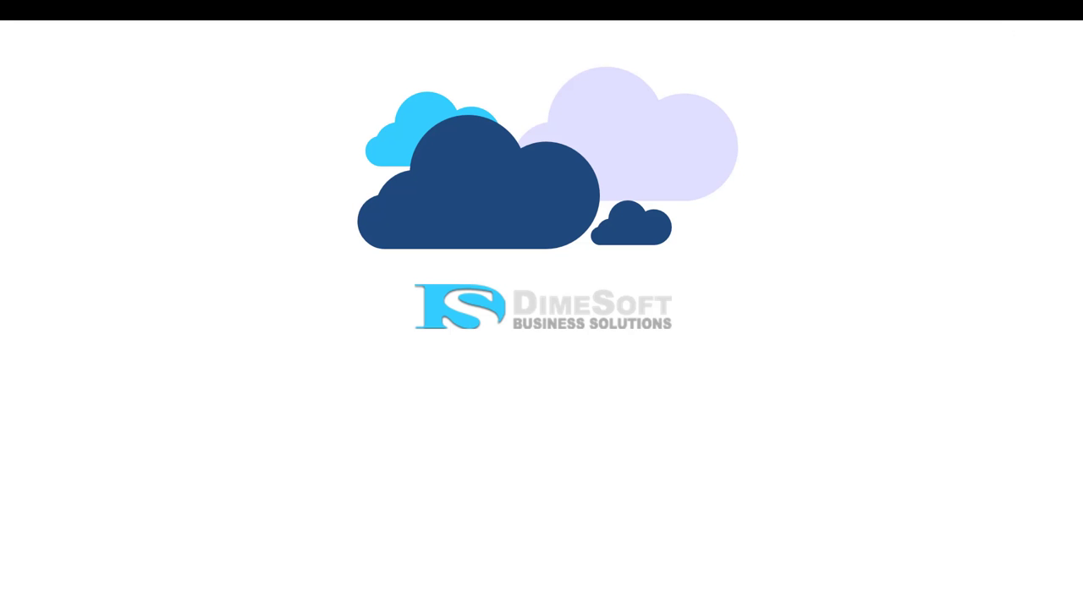